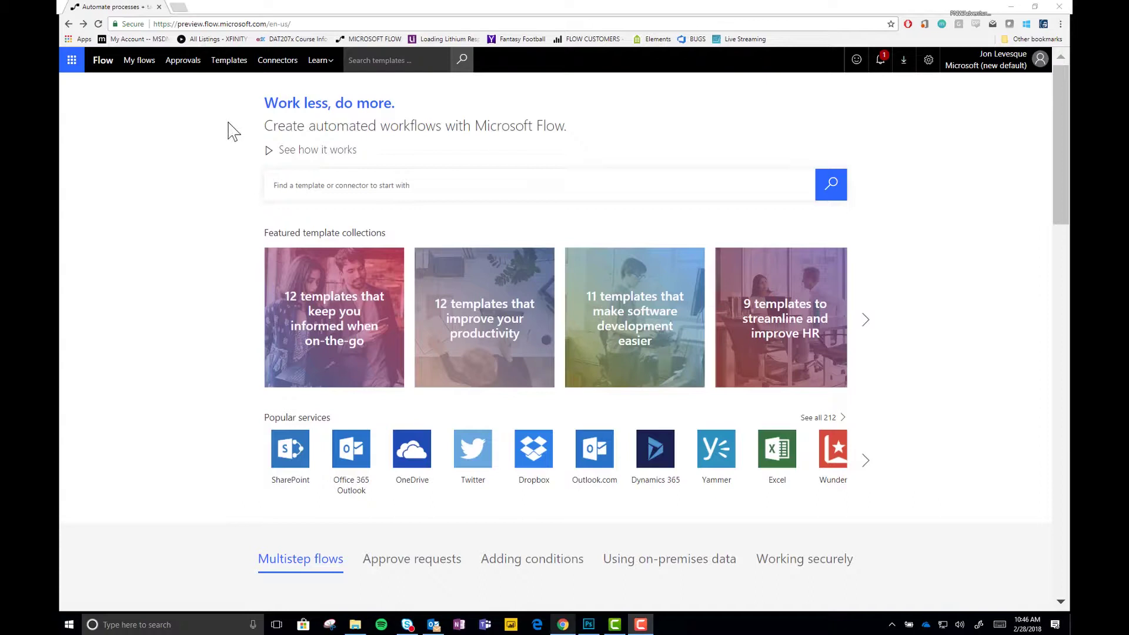
- From Learn > Give Feedback, search the Flow Ideas board for 'infinite flow run'
left_click(321, 64)
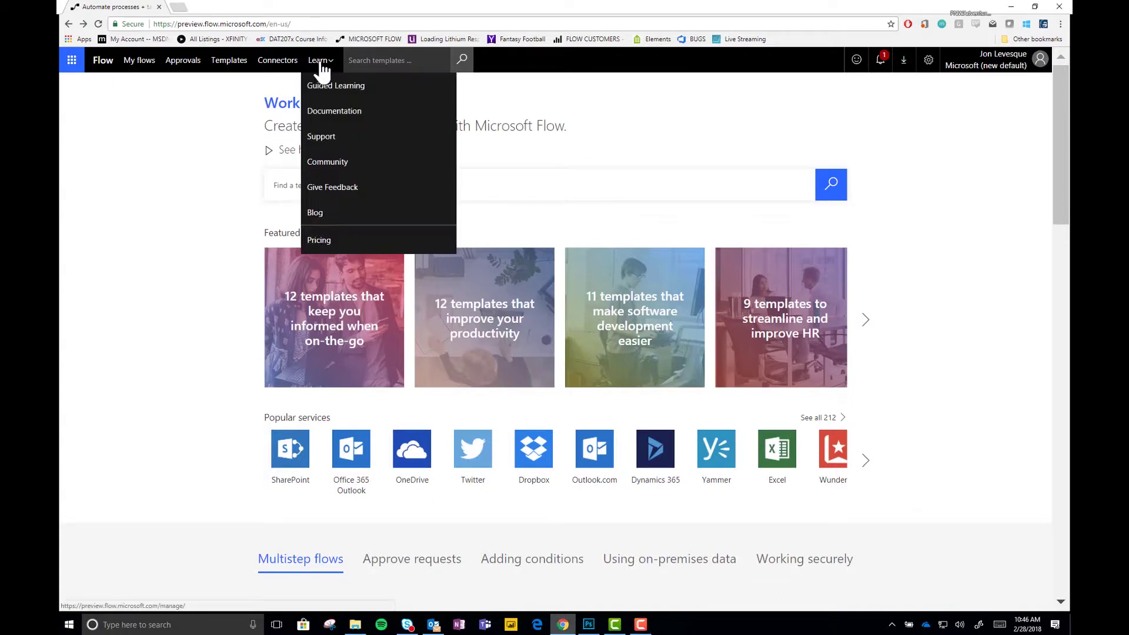
left_click(328, 196)
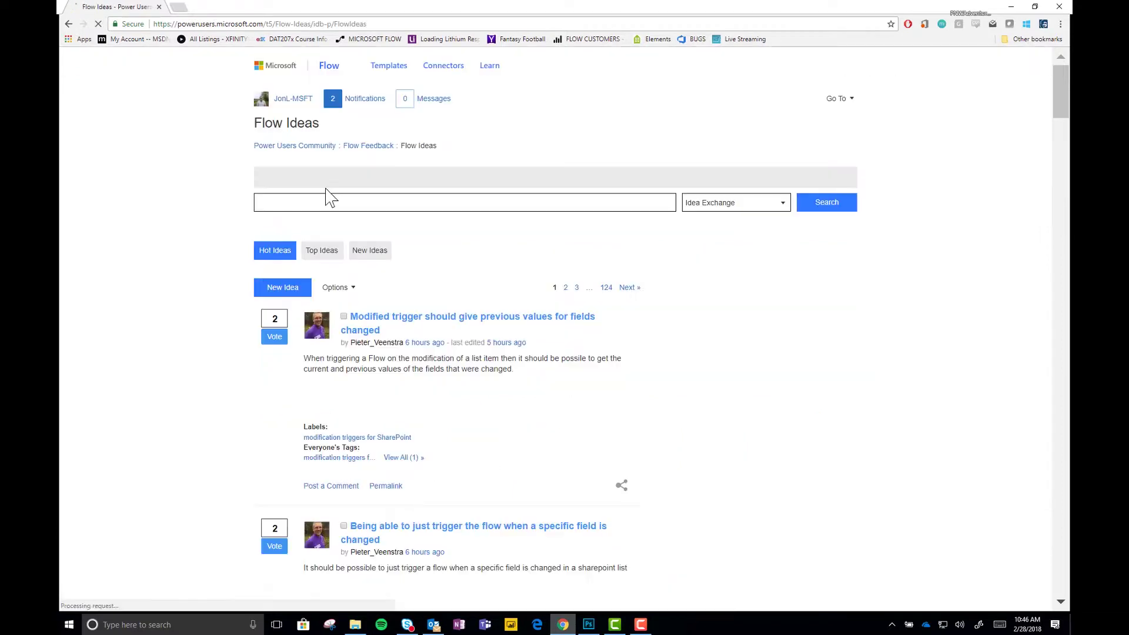
left_click(360, 204)
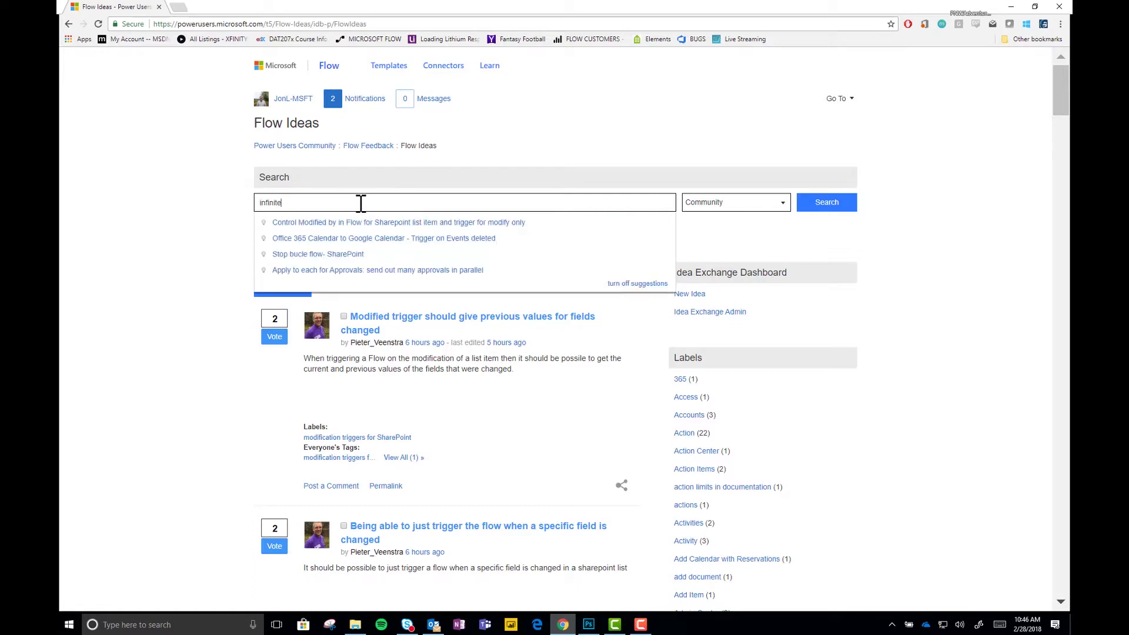
type("infinite flow runs")
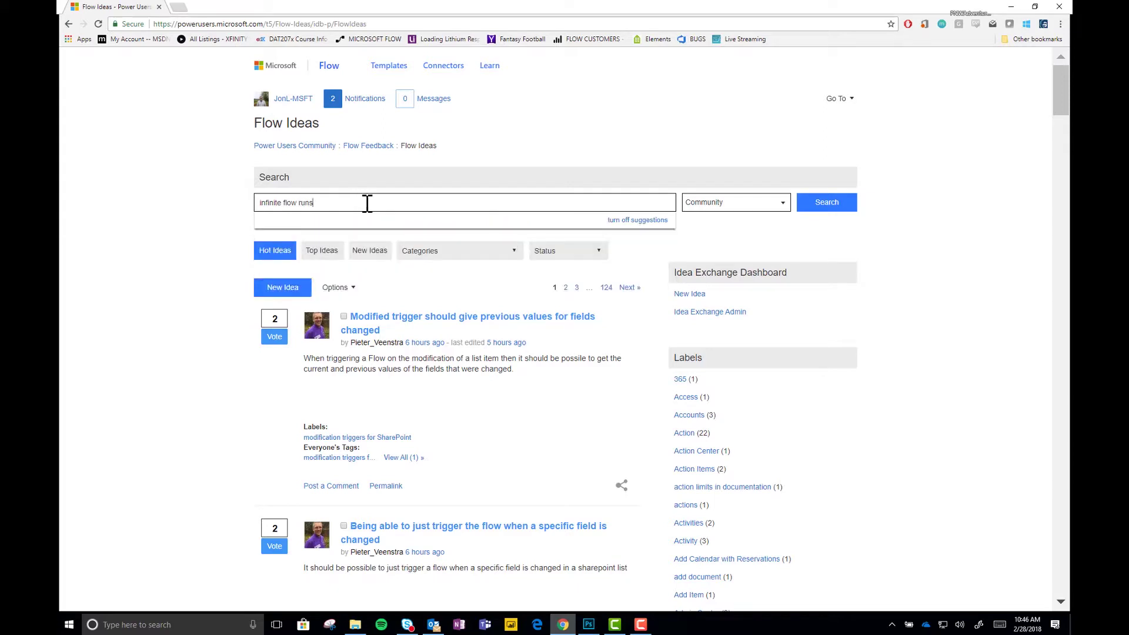
left_click(817, 202)
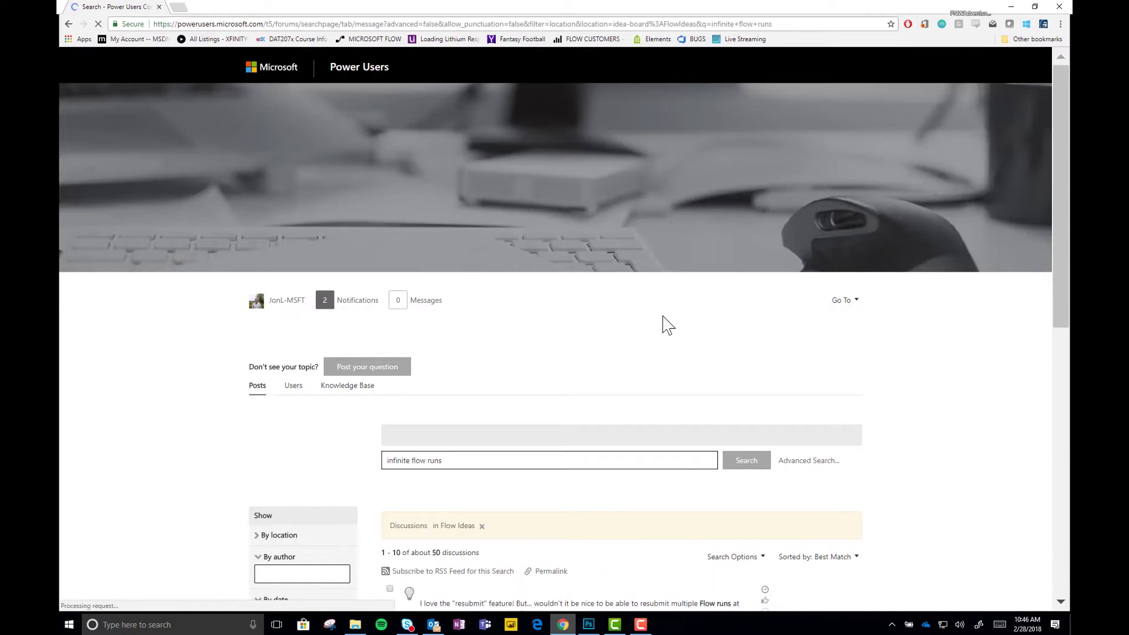
- Scroll through the 'infinite flow run' search results, then go back to the Flow Ideas board
scroll(607, 282, "down", 3)
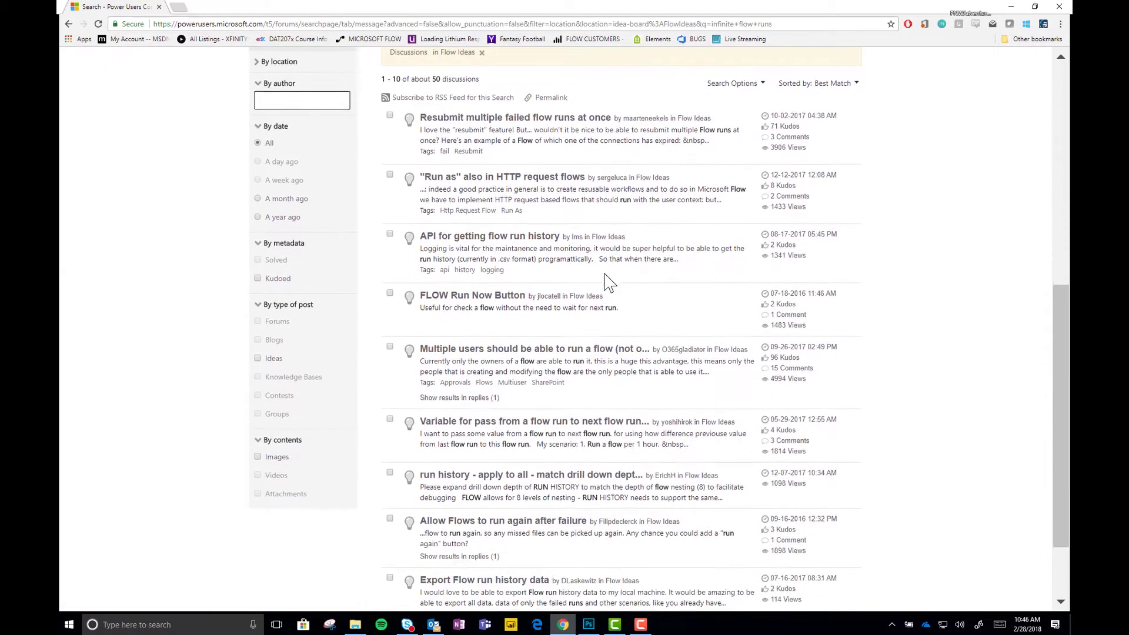
scroll(606, 282, "up", 1)
scroll(652, 236, "down", 3)
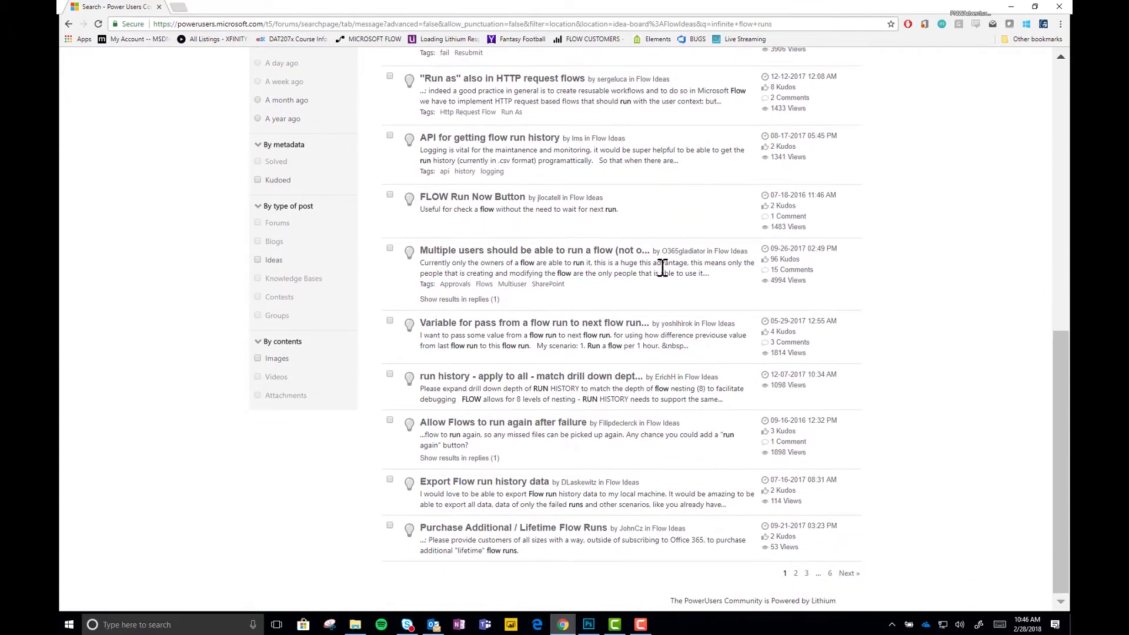
scroll(663, 271, "up", 7)
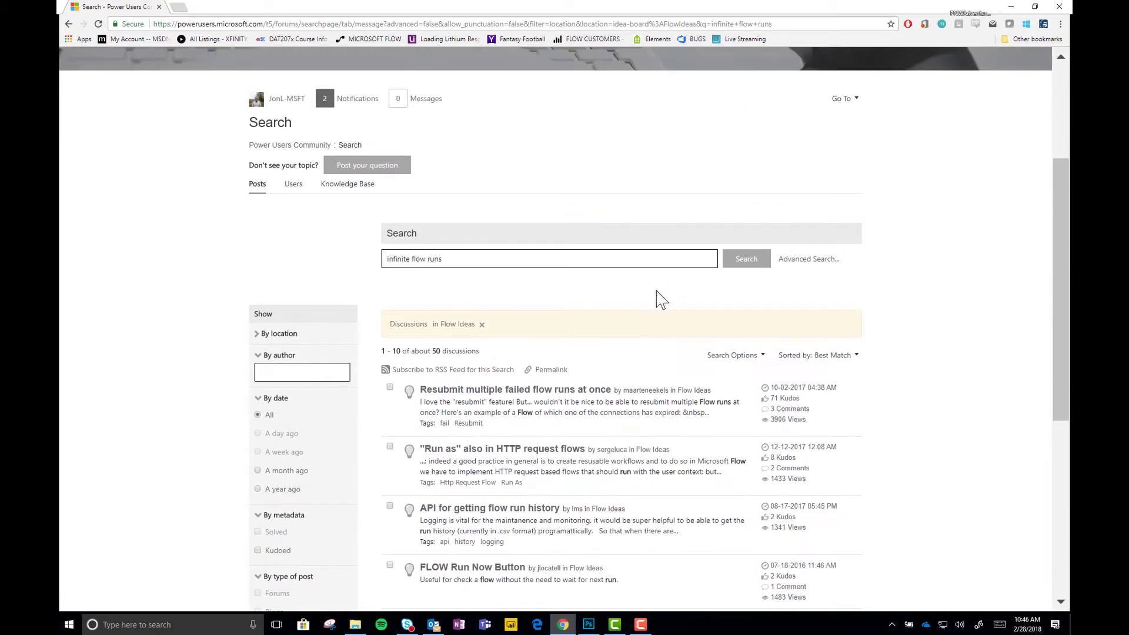
scroll(663, 300, "up", 4)
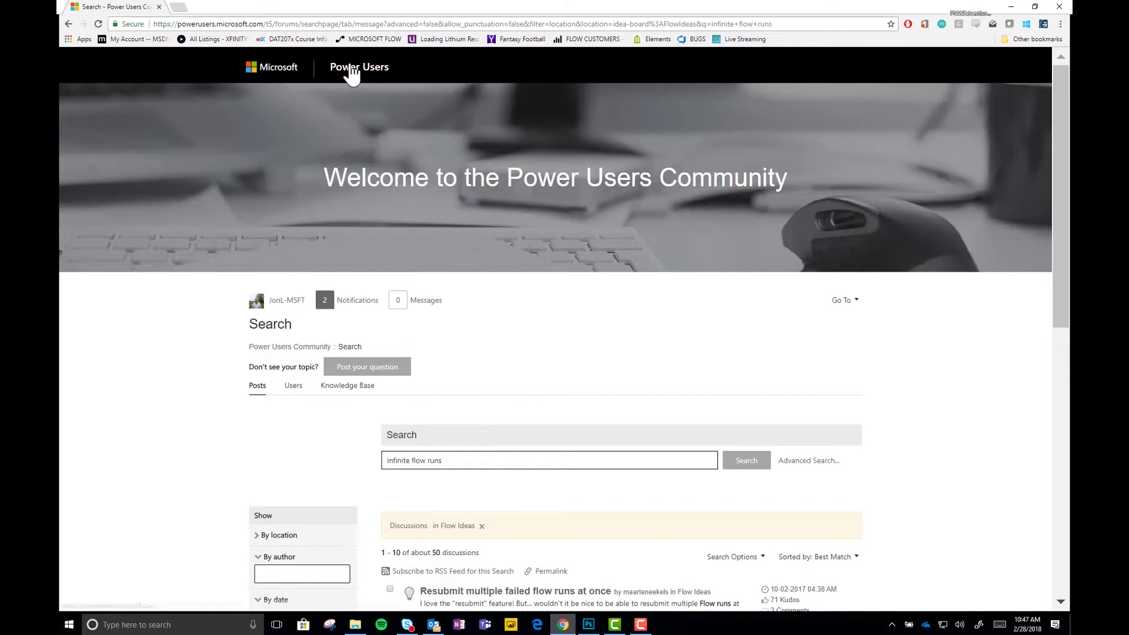
left_click(349, 69)
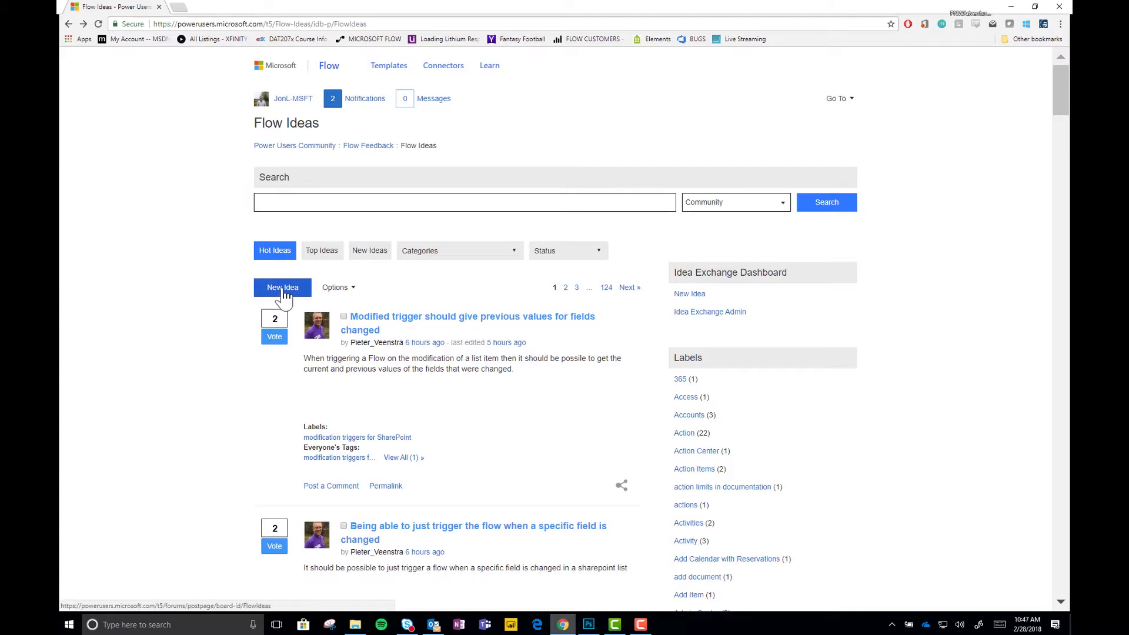
- Post a new idea with the subject 'infinite flow runs for all' and its body text
left_click(284, 291)
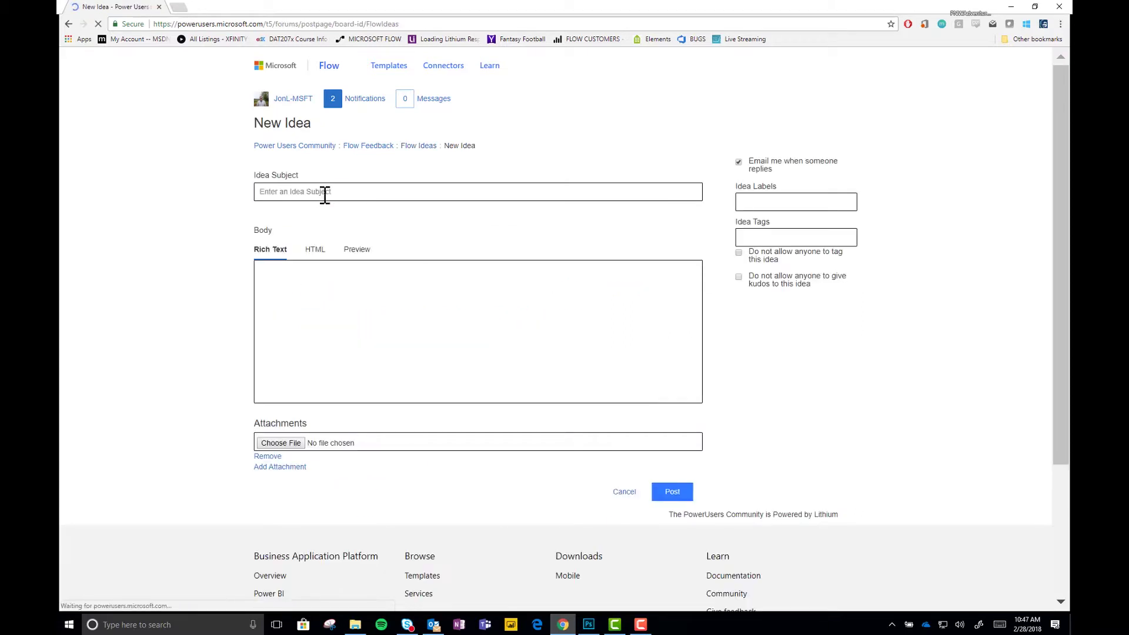
left_click(325, 193)
type("infinite flow run")
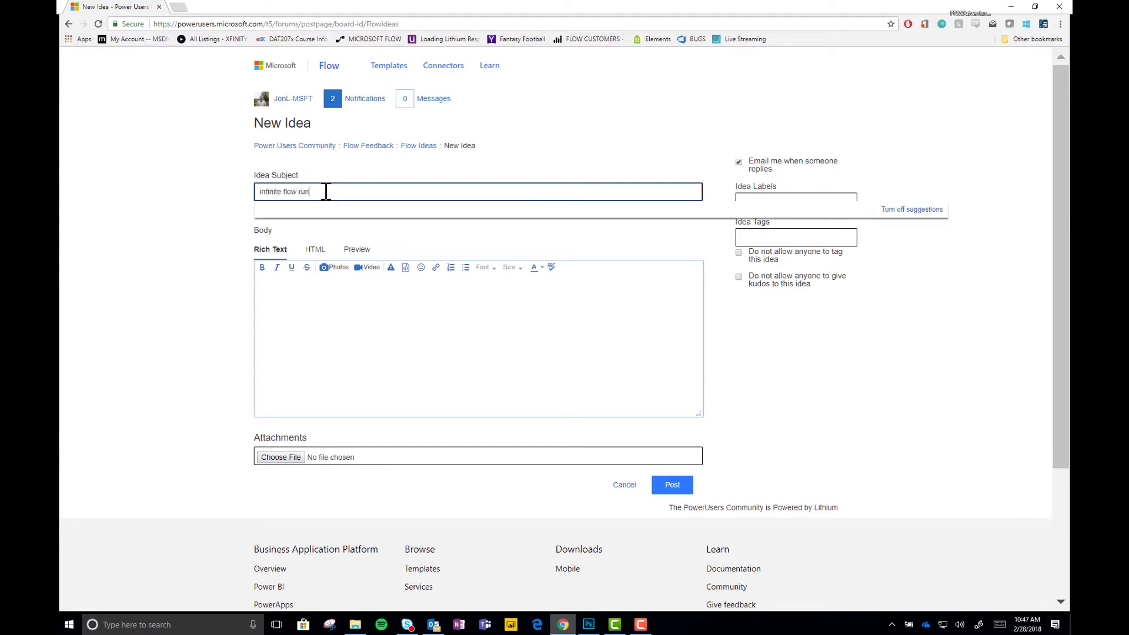
type("s for all")
left_click(355, 343)
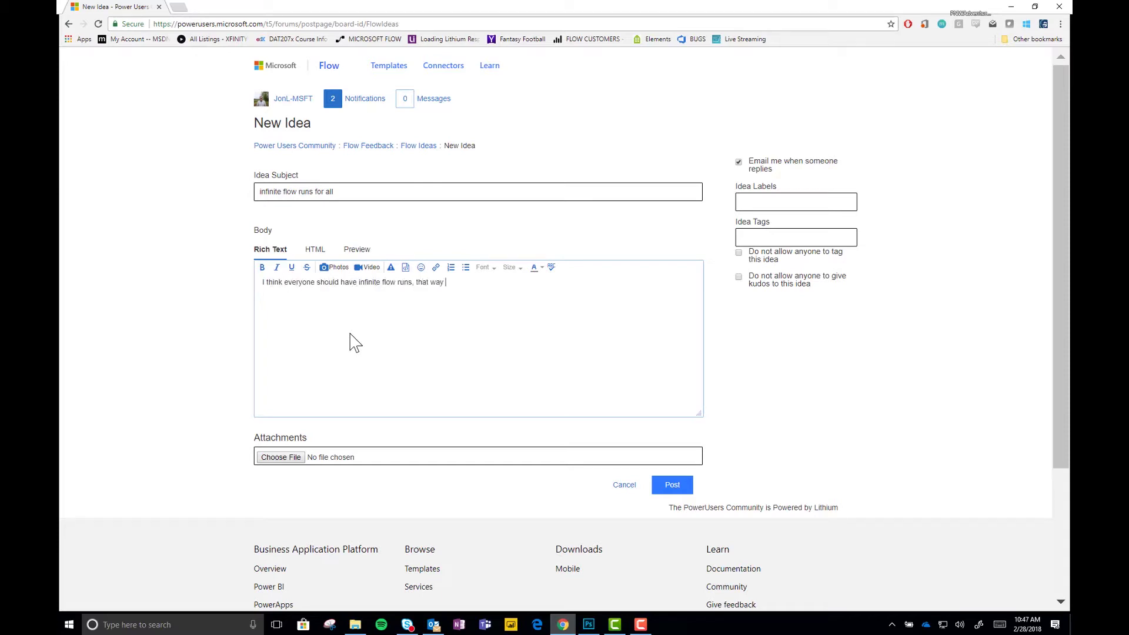
type("e want and nv")
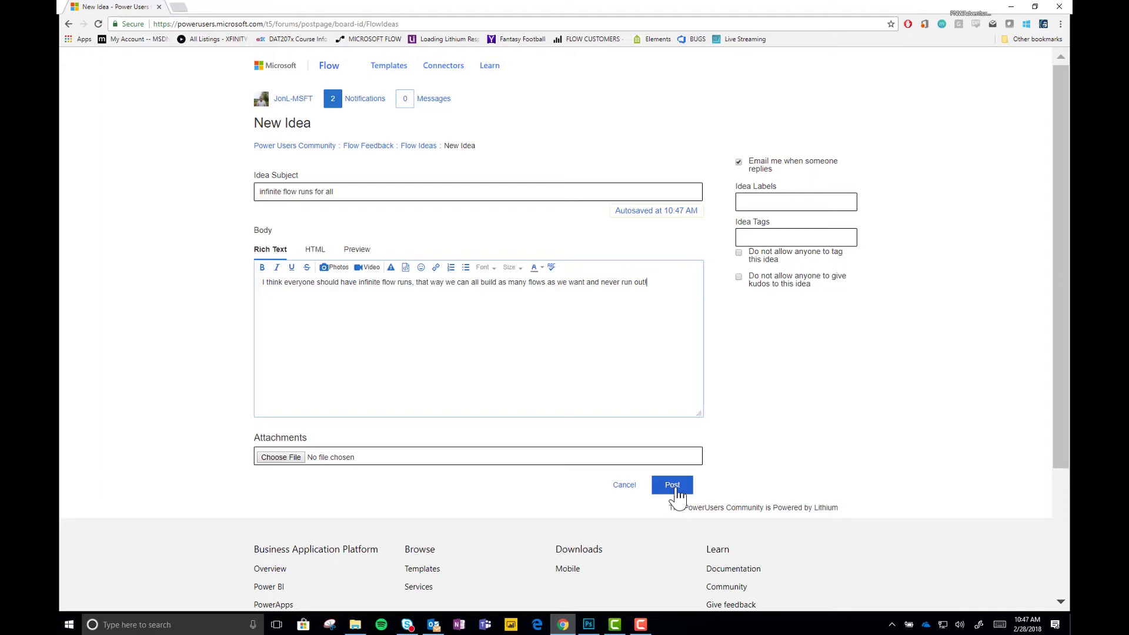
left_click(676, 488)
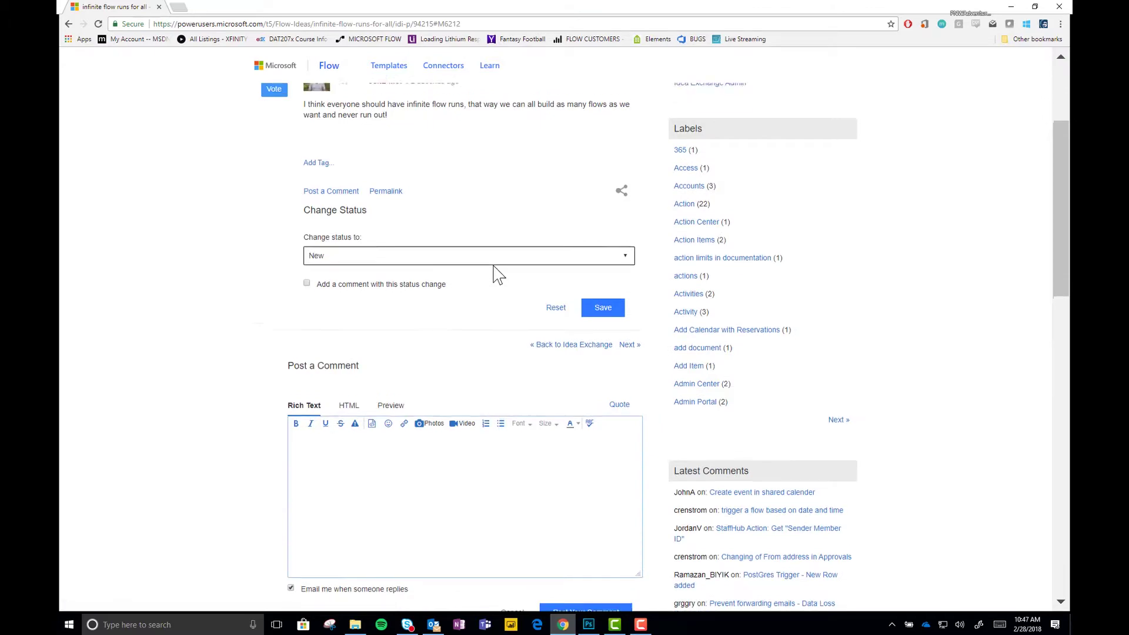
left_click(277, 247)
scroll(389, 478, "down", 3)
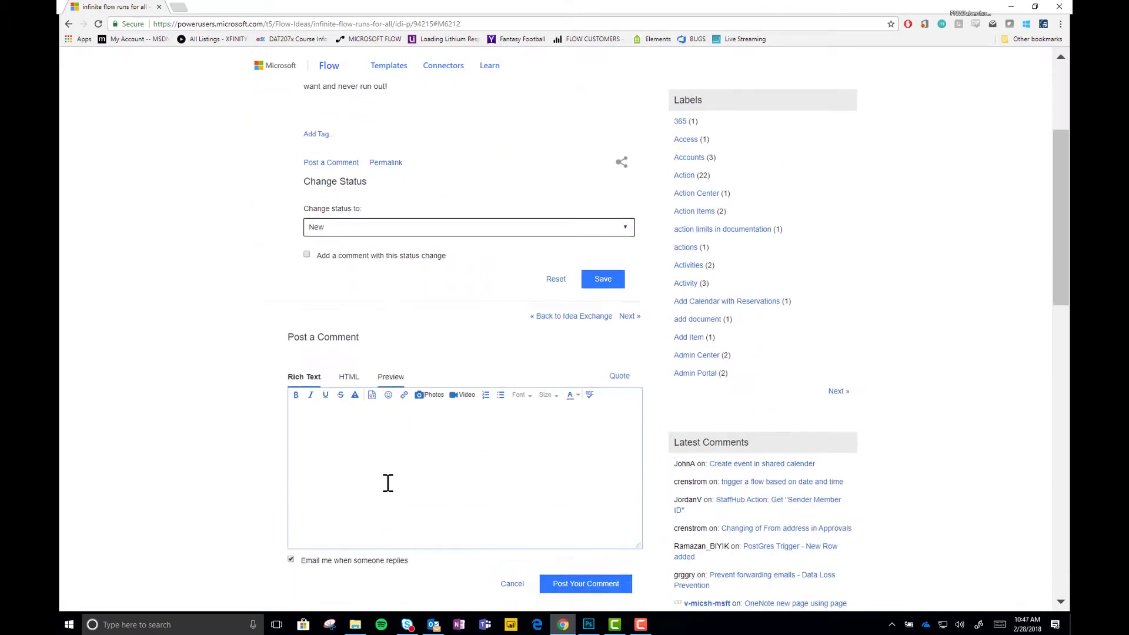
scroll(496, 419, "up", 3)
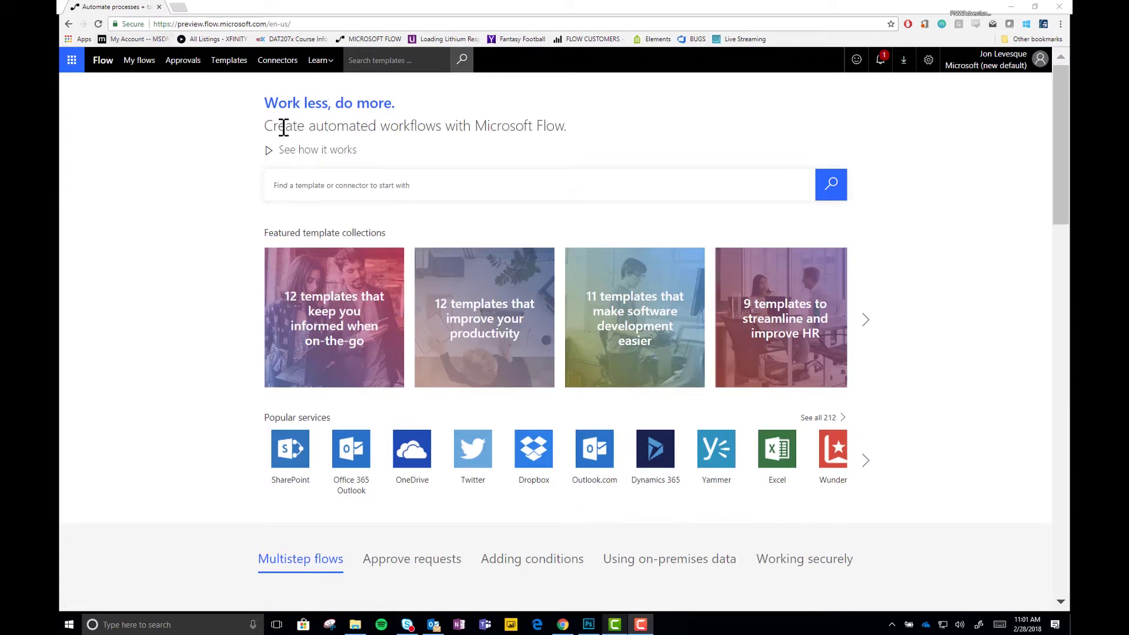
- Go to the Flow community site via Learn > Community and open the Building Flows board
left_click(325, 60)
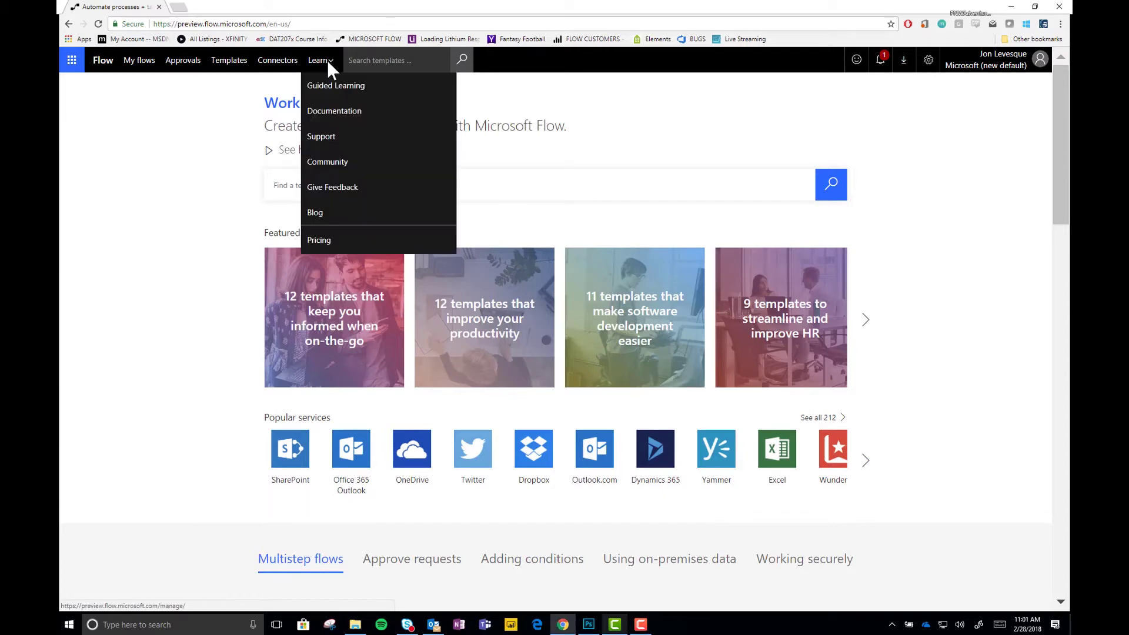
left_click(333, 166)
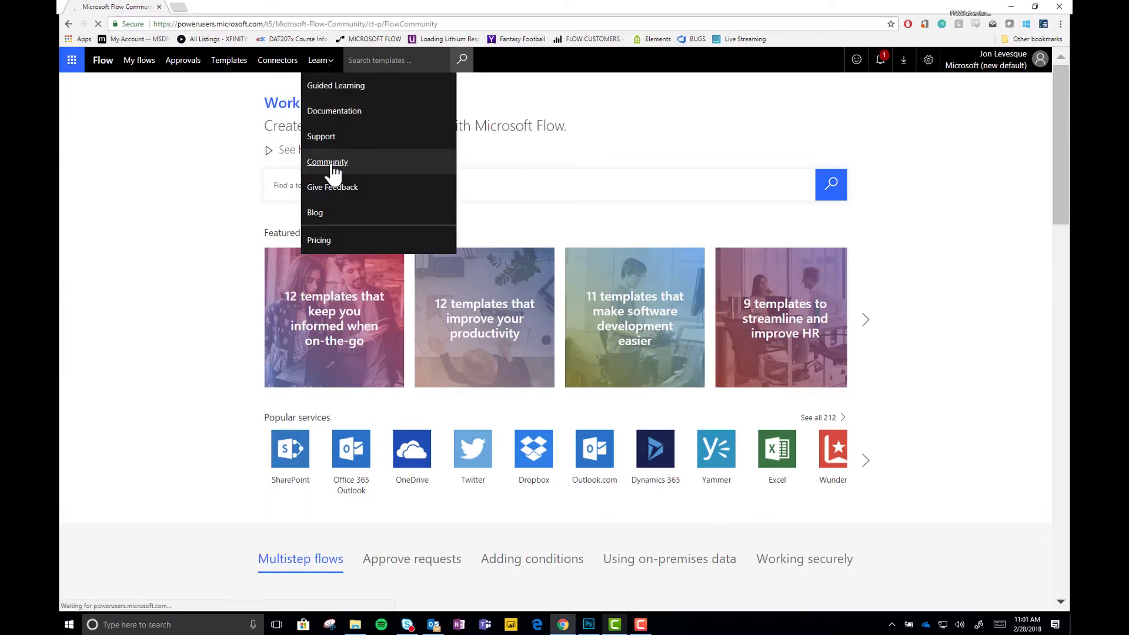
scroll(203, 279, "down", 12)
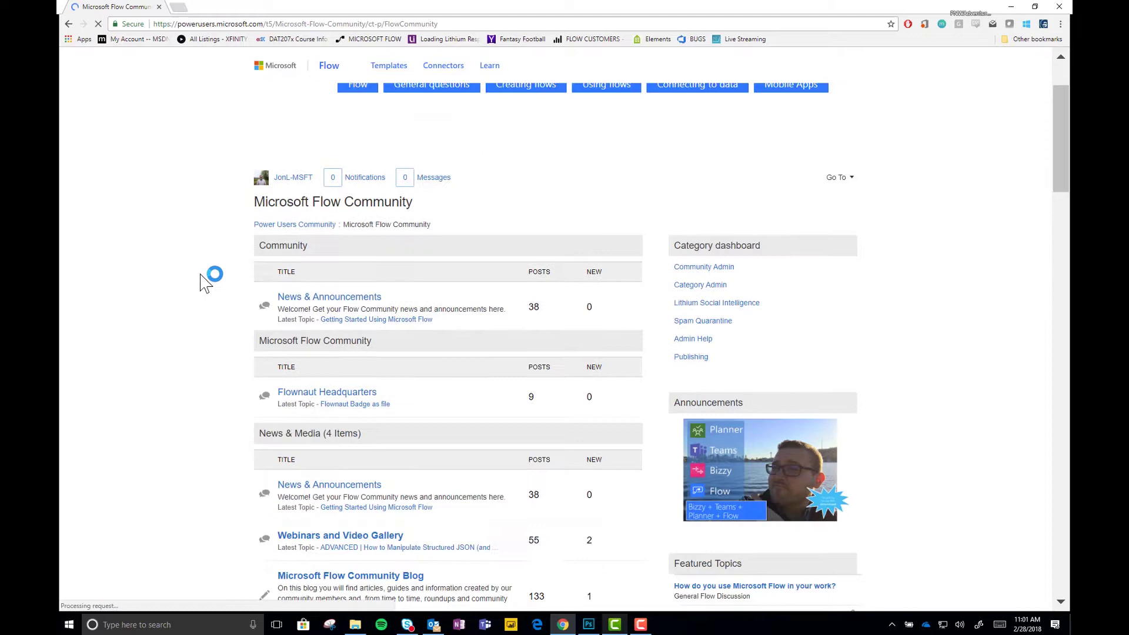
scroll(202, 282, "down", 3)
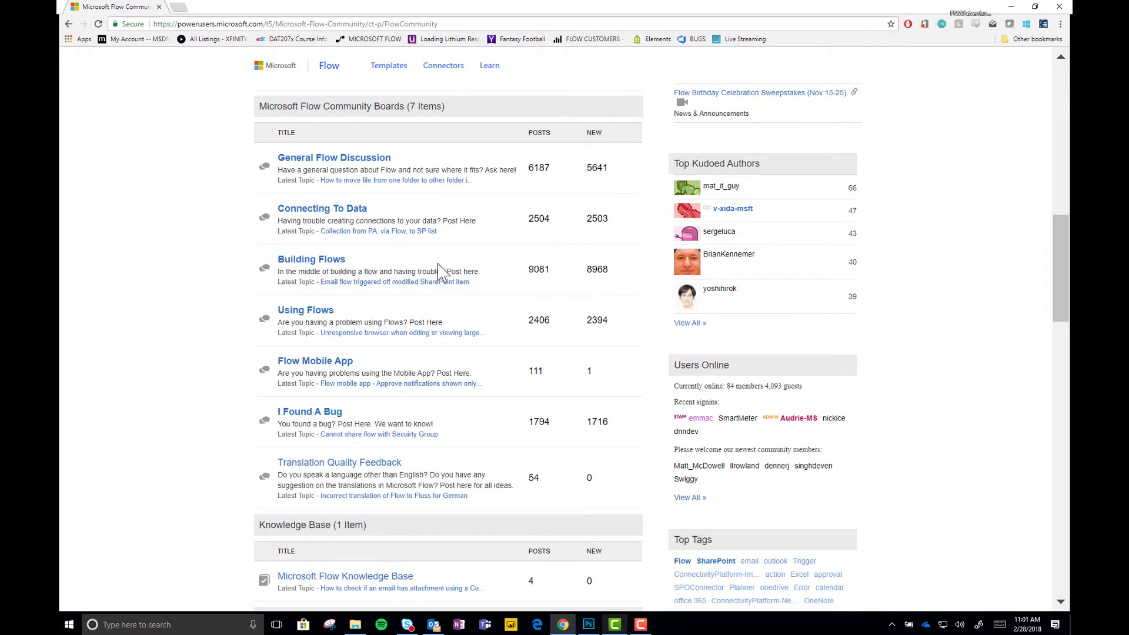
left_click(328, 263)
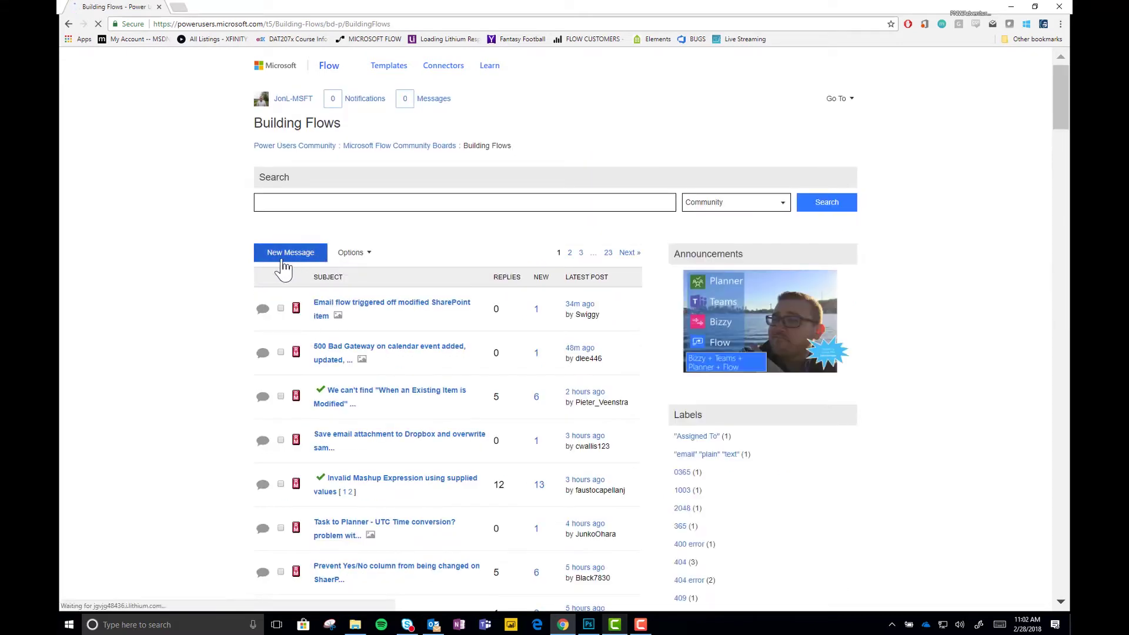
- Write a new message whose subject and body ask what connectors a contract approval flow needs
left_click(292, 253)
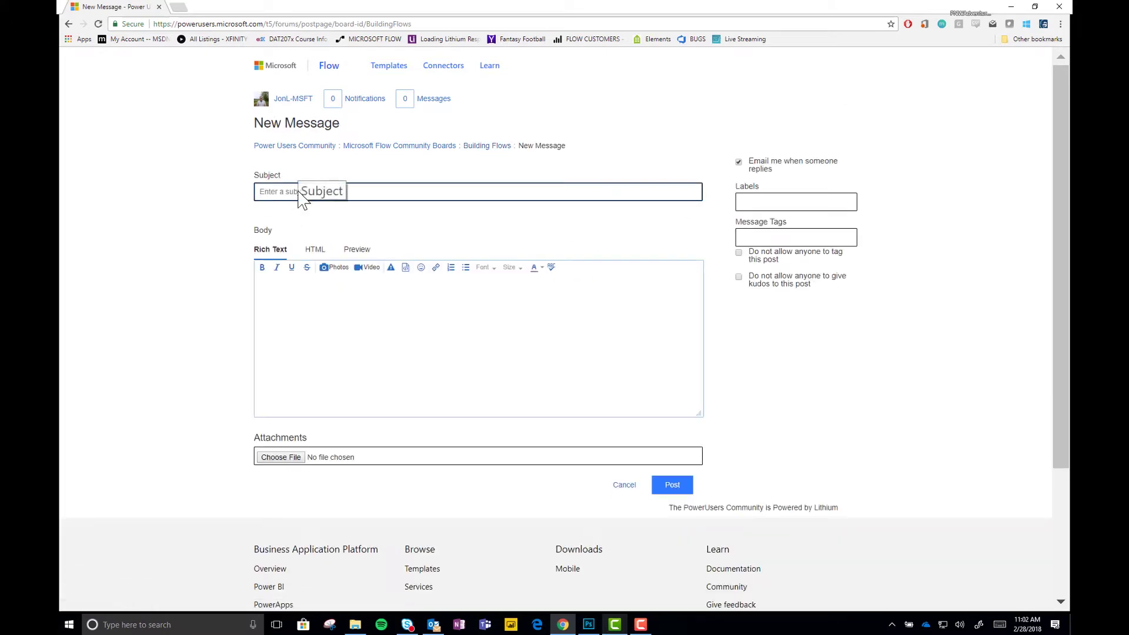
type("What connectors do i ne")
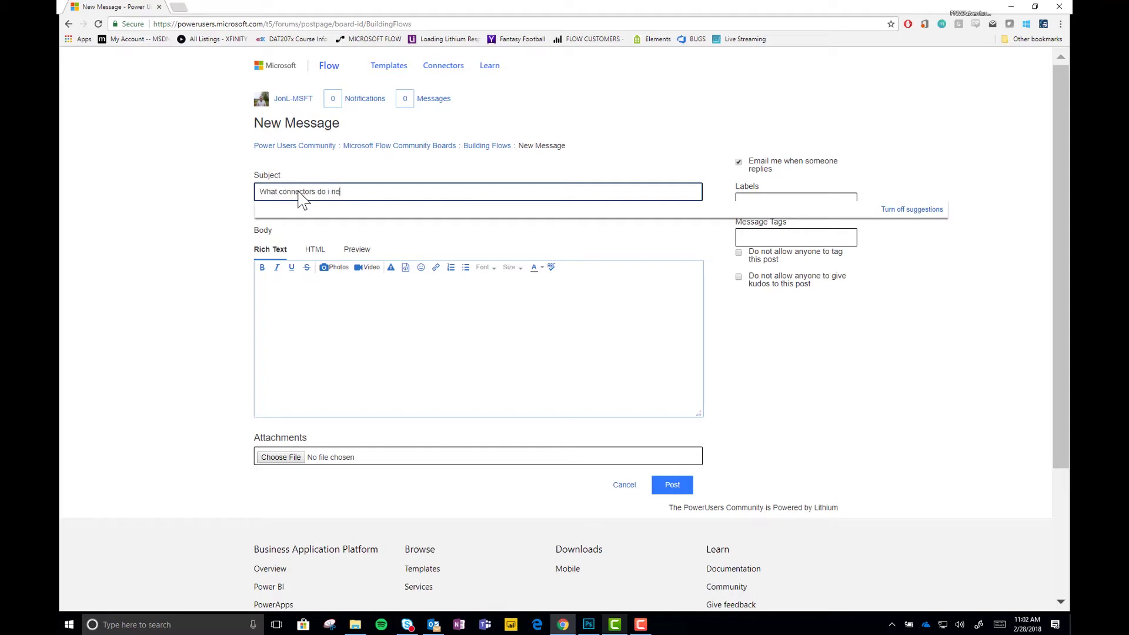
type("ed to make a contract flow?")
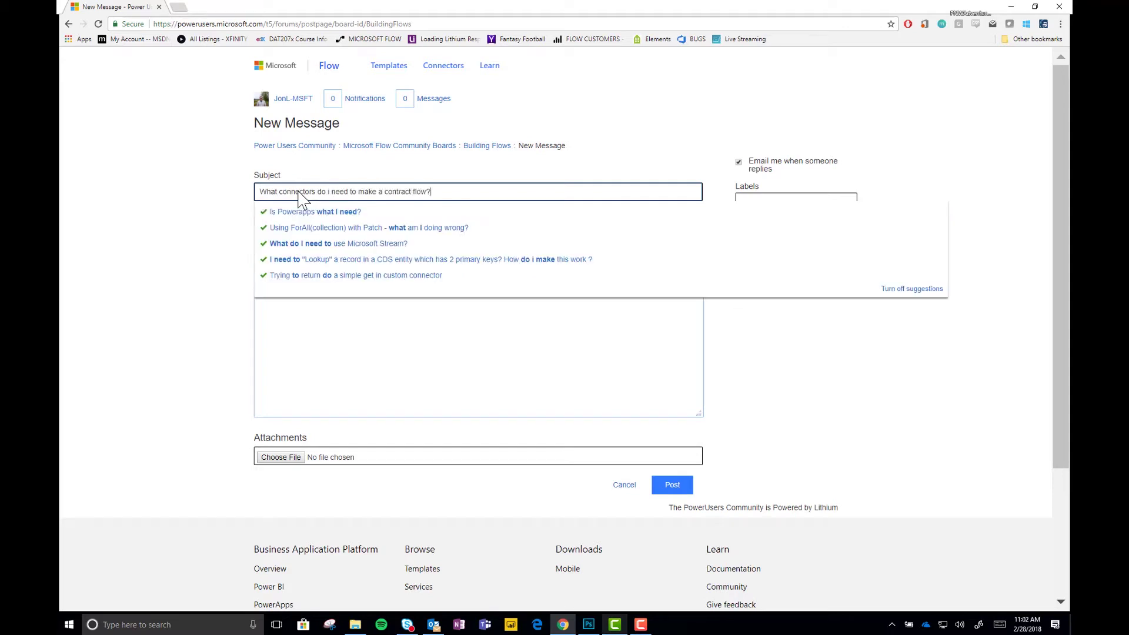
left_click(167, 291)
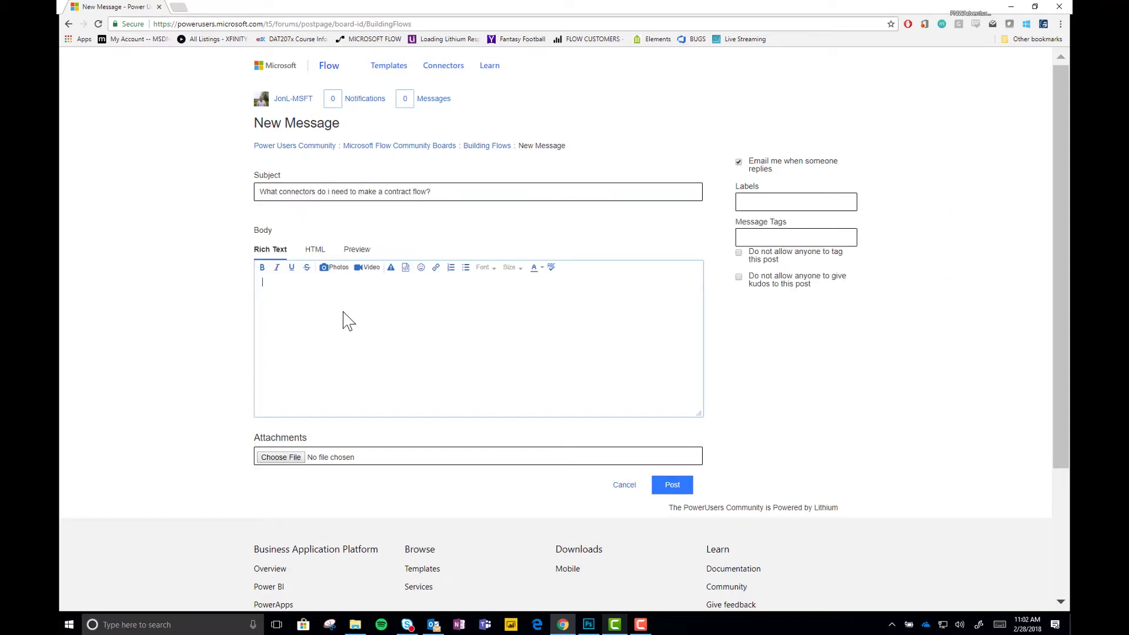
left_click(344, 313)
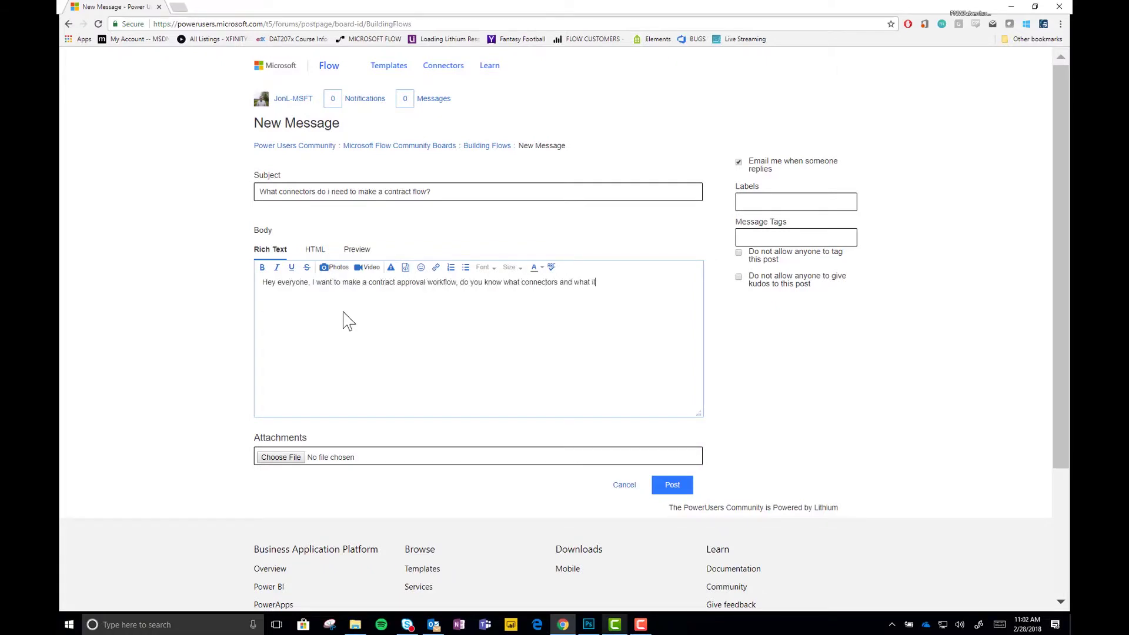
type("ll need to know to make that happen?")
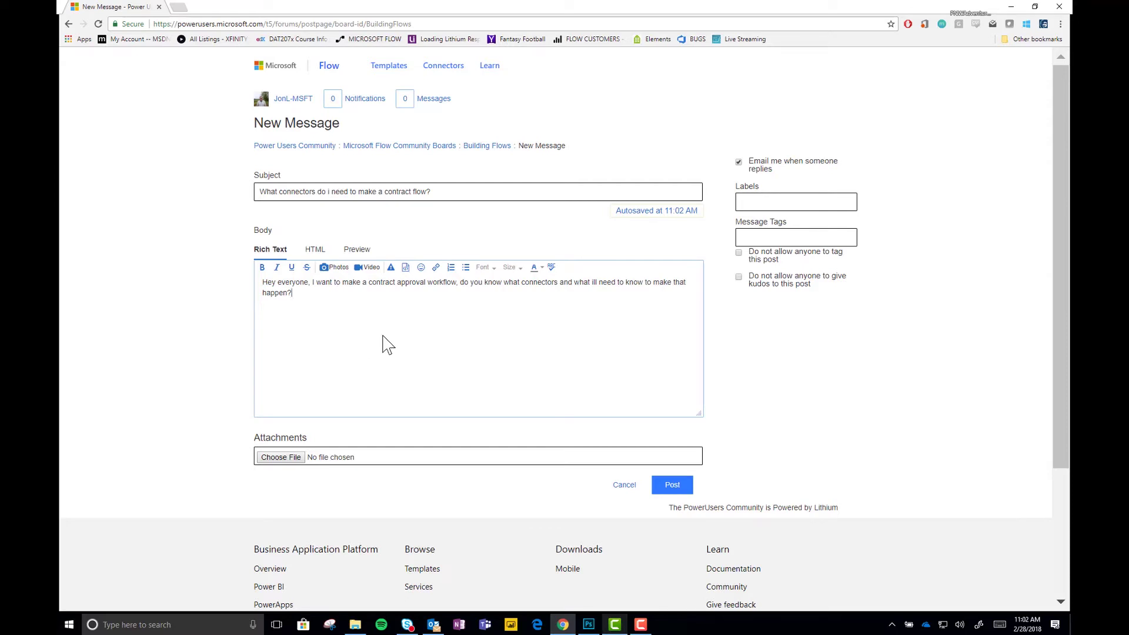
- After the post is rejected for lacking a label, add the 'connectors' label and post again
left_click(672, 486)
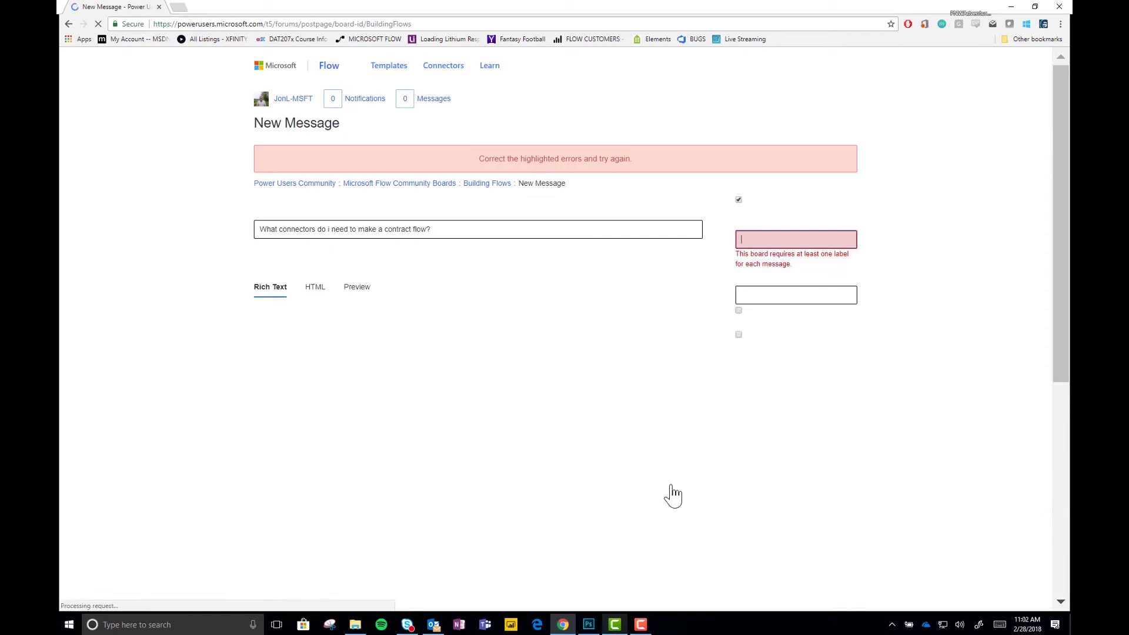
left_click(774, 245)
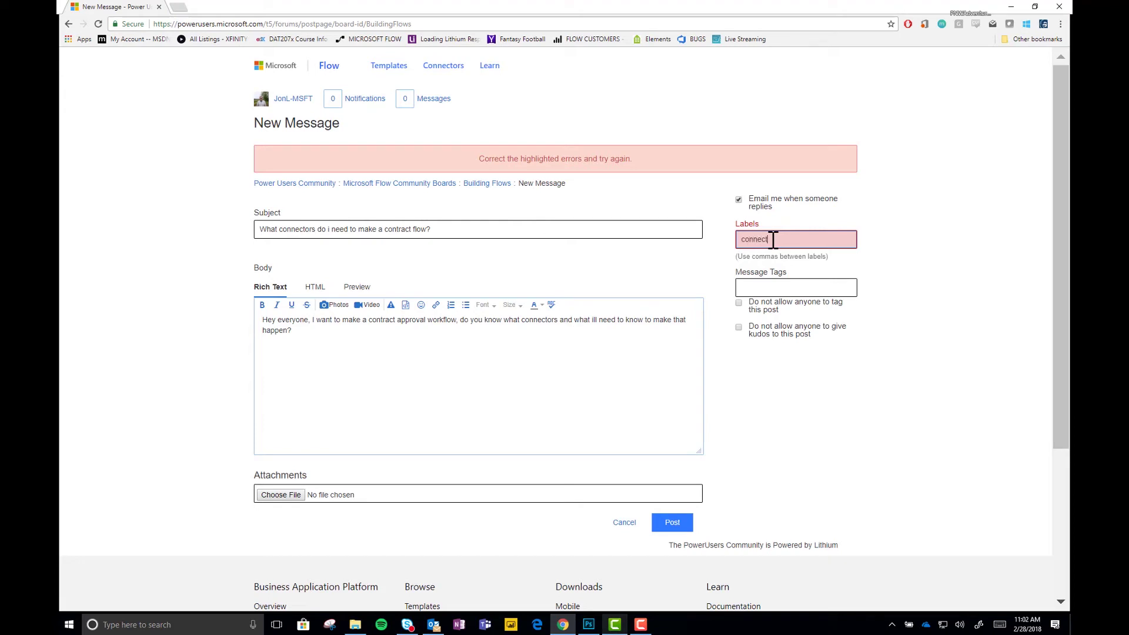
type("connectors")
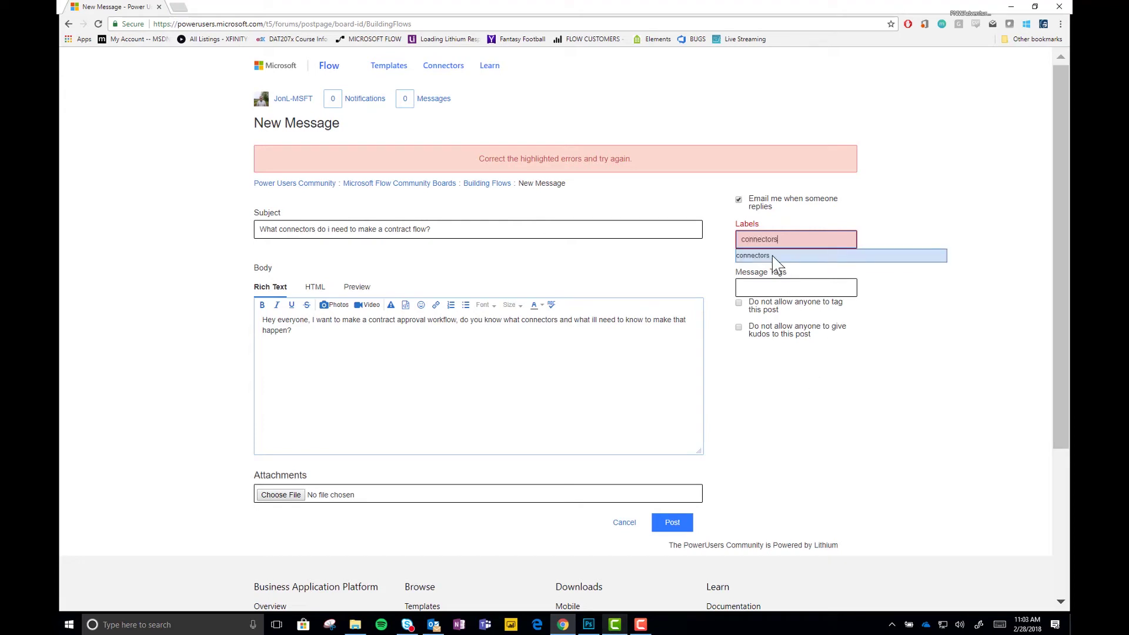
left_click(775, 257)
left_click(672, 522)
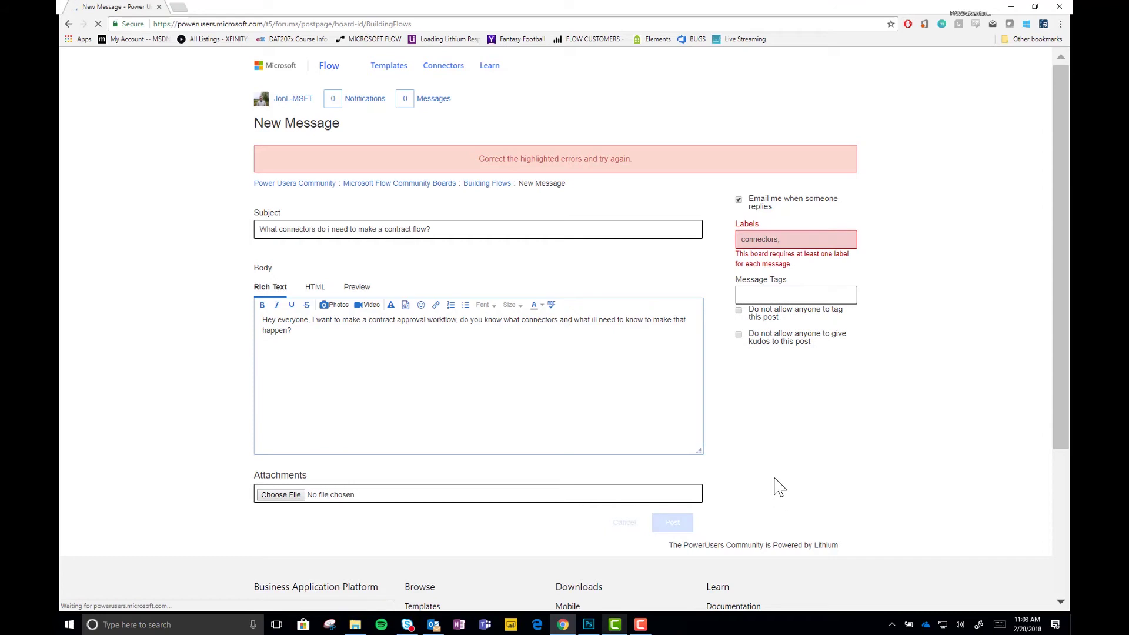